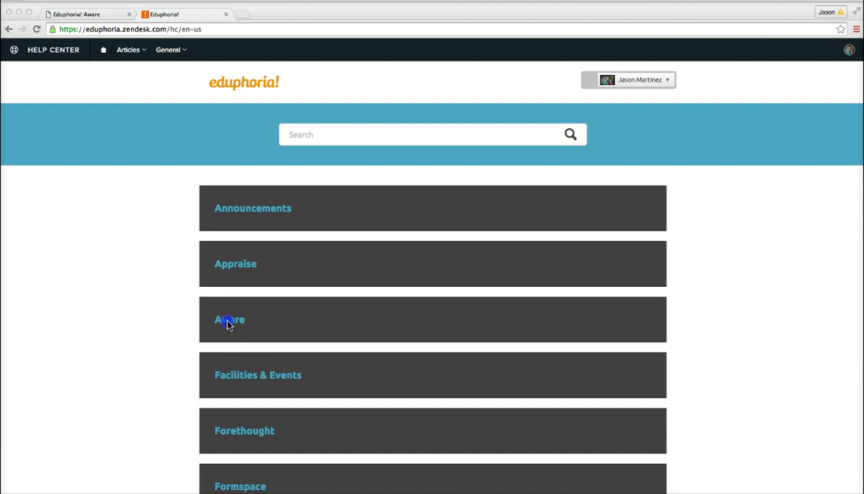
Step: Open the Teacher Tests article under Teacher Test Creation in the Aware category of the help center
{"action": "left_click", "coordinate": [228, 319]}
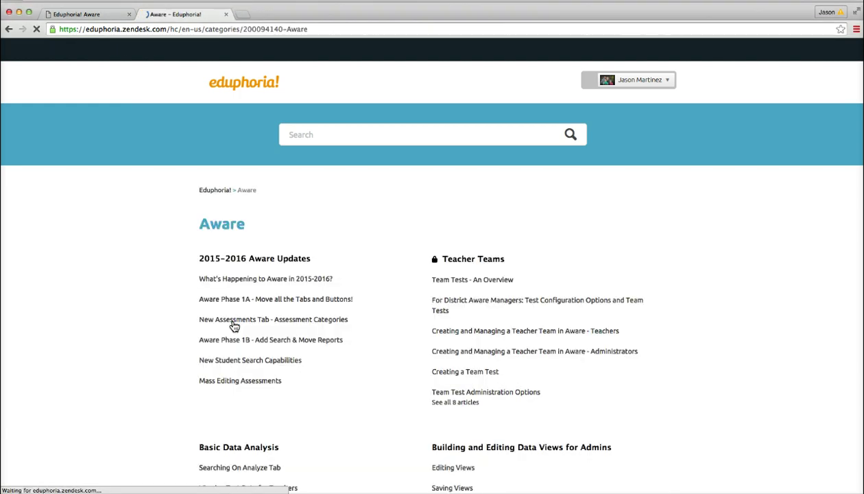
{"action": "scroll", "coordinate": [338, 336], "scroll_direction": "down", "scroll_amount": 5}
{"action": "scroll", "coordinate": [338, 336], "scroll_direction": "down", "scroll_amount": 1}
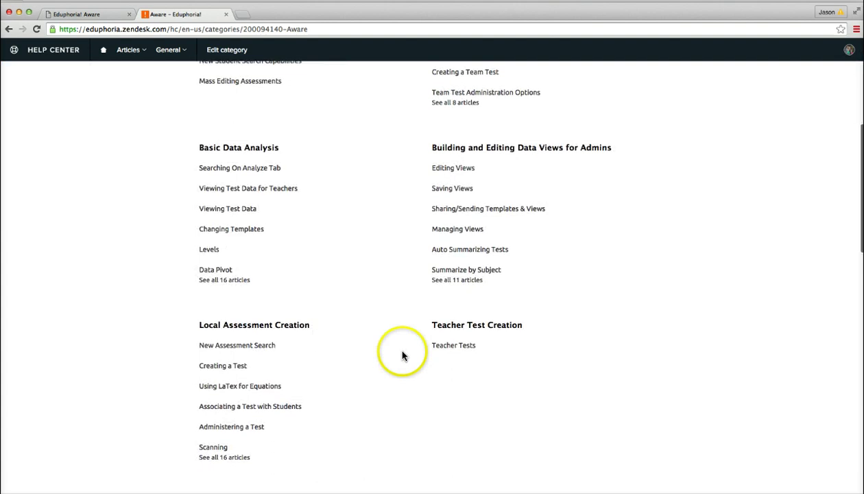
{"action": "left_click", "coordinate": [455, 348]}
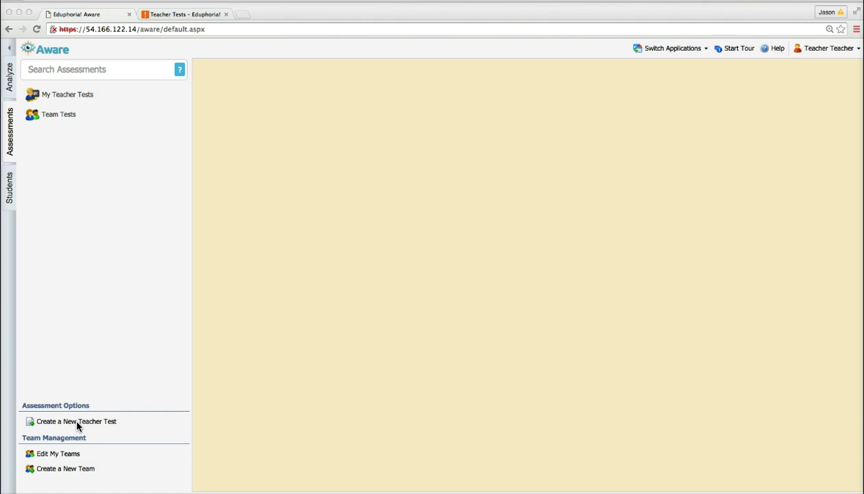
Step: Create a new teacher test in Aware, choosing to start from a new blank test
{"action": "left_click", "coordinate": [77, 423]}
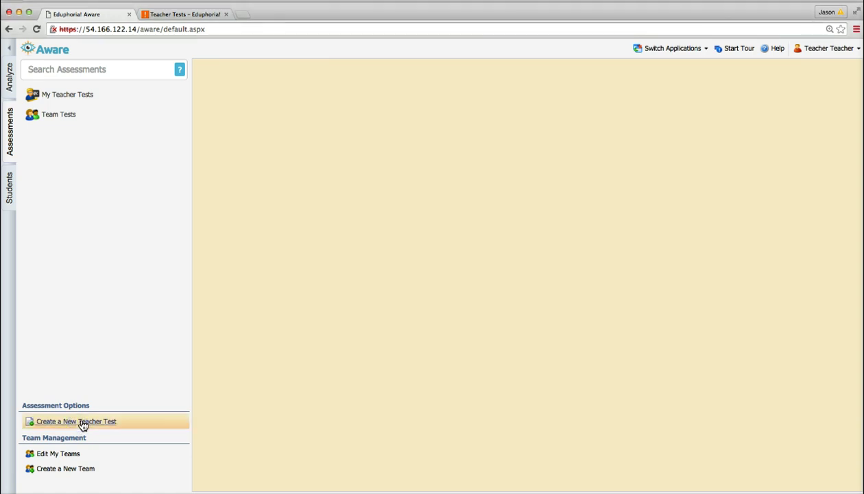
{"action": "left_click", "coordinate": [83, 424]}
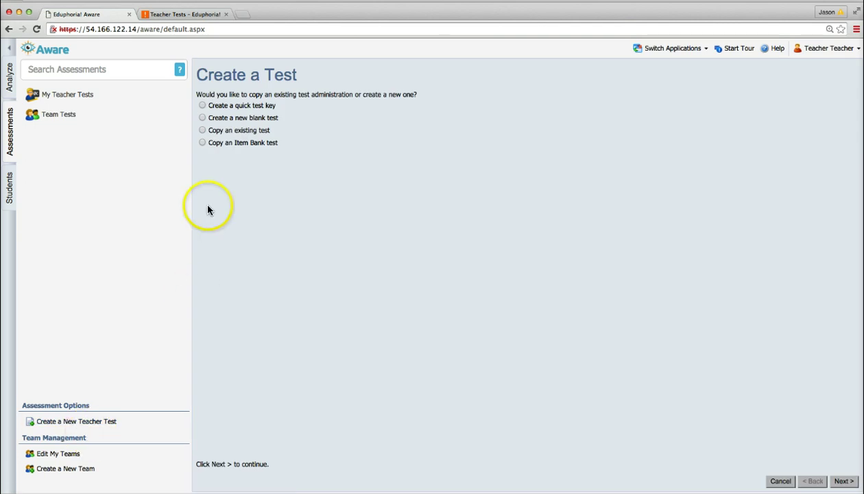
{"action": "left_click", "coordinate": [203, 118]}
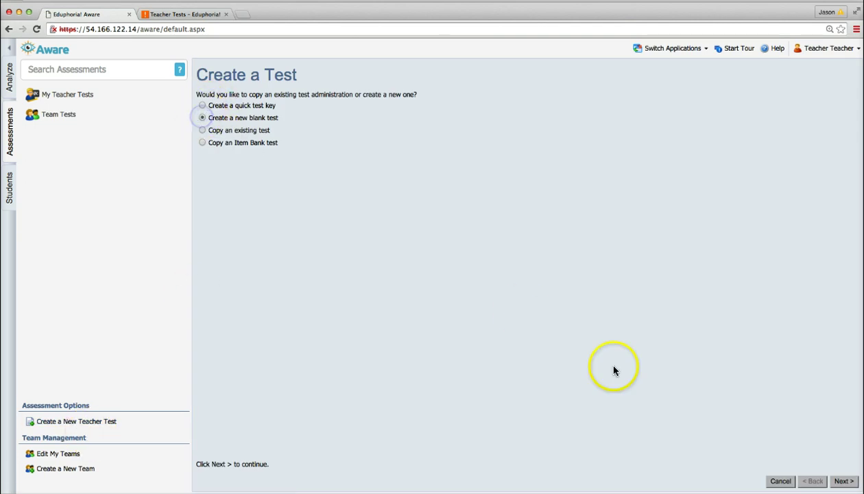
{"action": "left_click", "coordinate": [844, 481]}
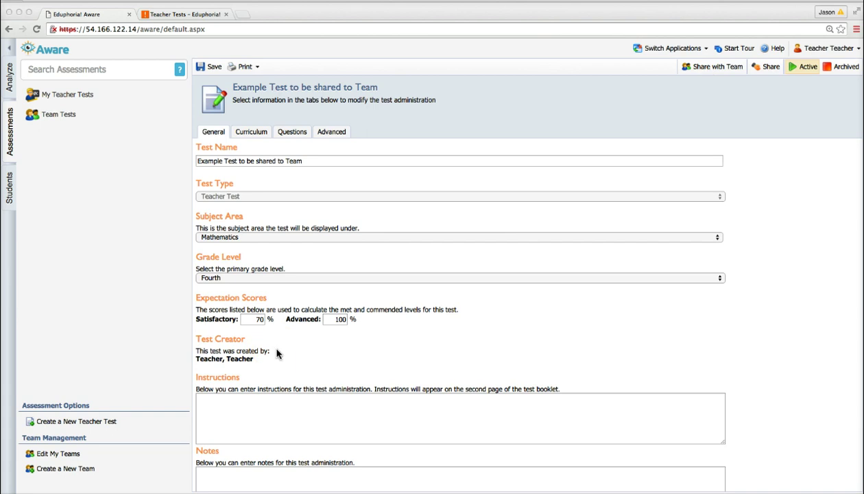
Step: View the example test's question page, and list the grade levels under active and archived teacher test administrations
{"action": "left_click", "coordinate": [287, 136]}
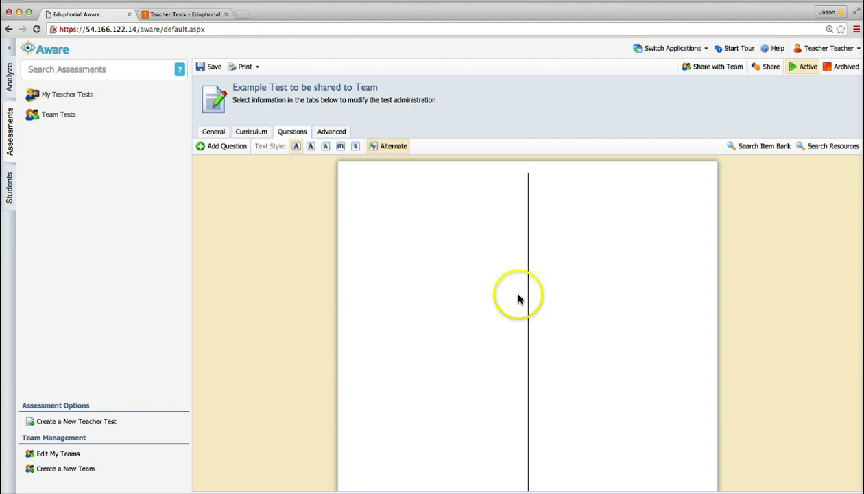
{"action": "left_click", "coordinate": [75, 99]}
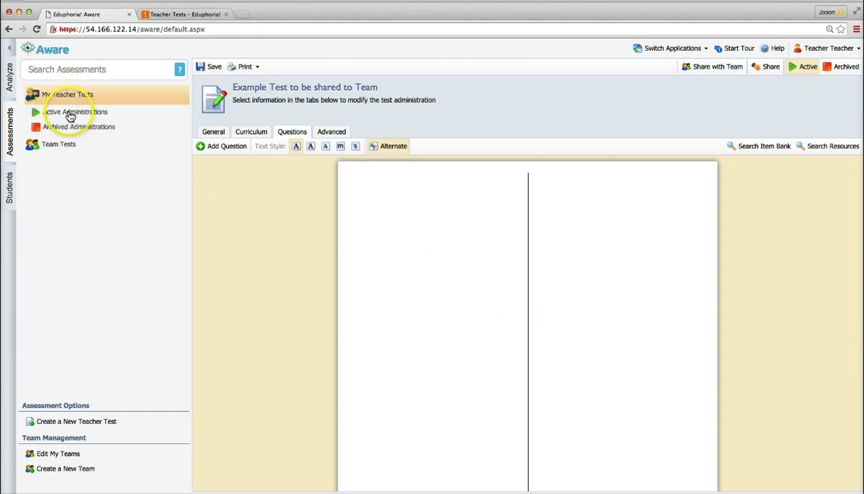
{"action": "left_click", "coordinate": [69, 112]}
{"action": "left_click", "coordinate": [79, 233]}
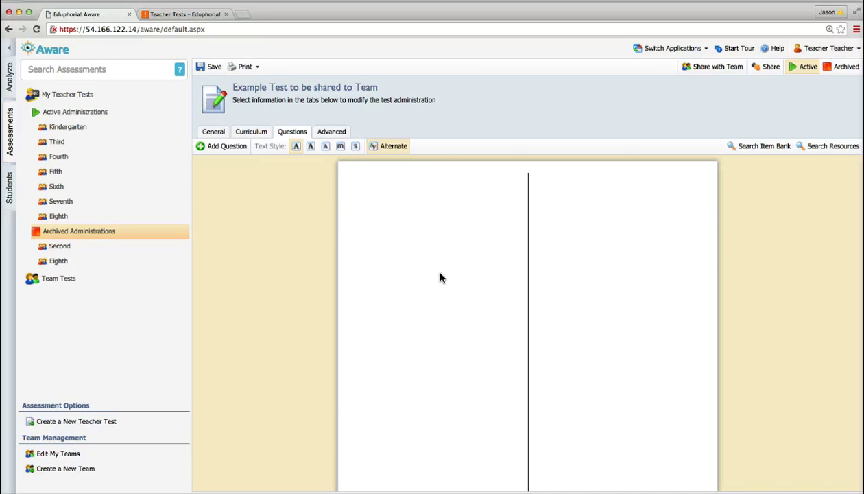
Step: Open the teacher test creation wizard again to view its starting options
{"action": "left_click", "coordinate": [529, 242]}
{"action": "left_click", "coordinate": [76, 424]}
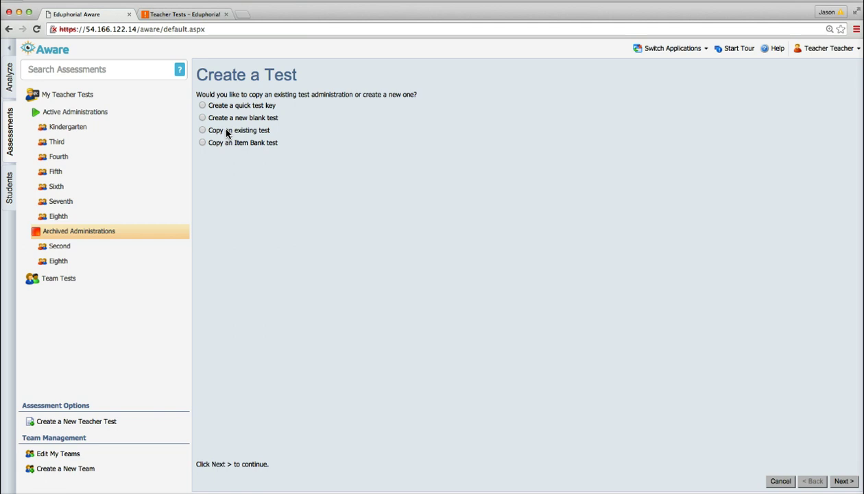
{"action": "left_click", "coordinate": [315, 338]}
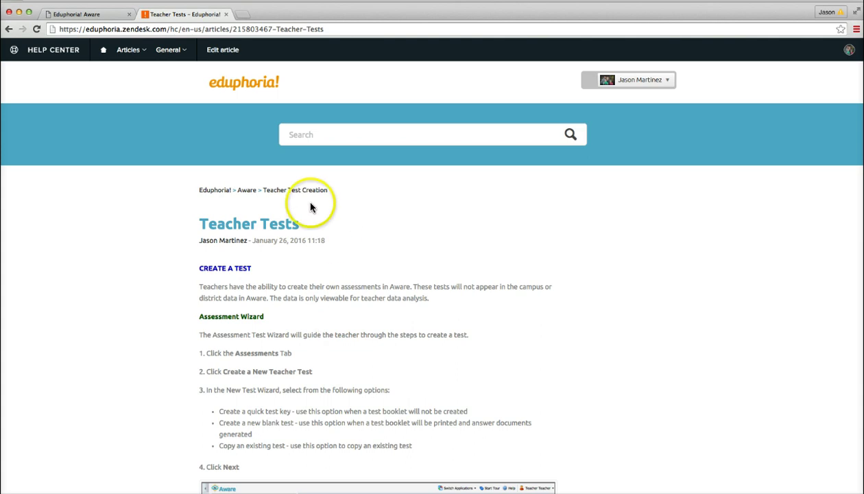
Step: Read through the Teacher Tests help article, from the Assessment Wizard instructions to the Teacher Test Administration Controls and beyond
{"action": "scroll", "coordinate": [353, 218], "scroll_direction": "down", "scroll_amount": 15}
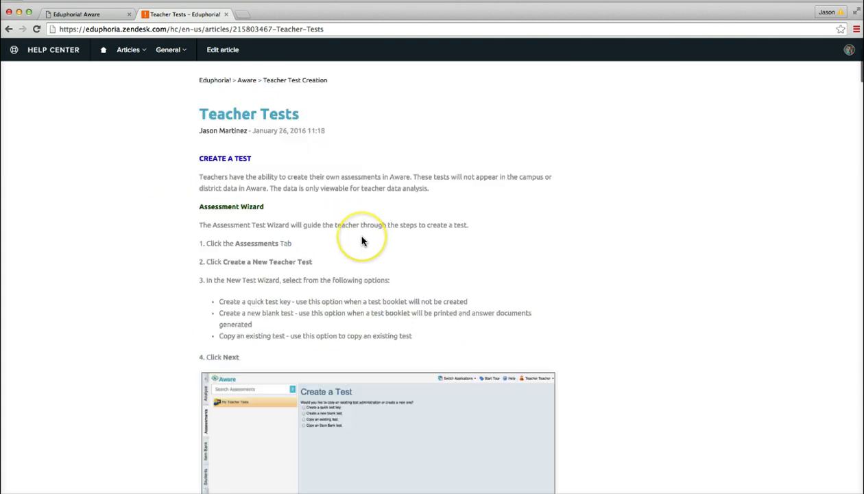
{"action": "scroll", "coordinate": [363, 241], "scroll_direction": "down", "scroll_amount": 10}
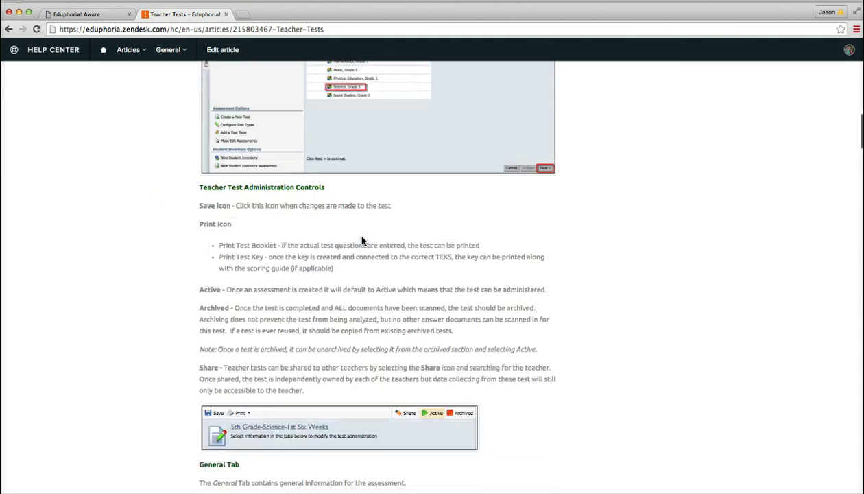
{"action": "scroll", "coordinate": [363, 240], "scroll_direction": "down", "scroll_amount": 7}
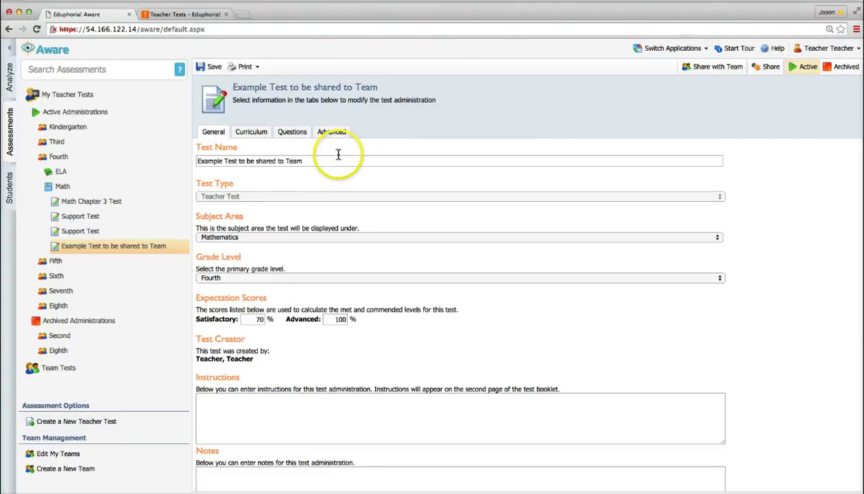
Step: Convert Example Test to be shared to Team into a team test for the "example" team, with campus-level test type Campus CBAs
{"action": "left_click", "coordinate": [714, 72]}
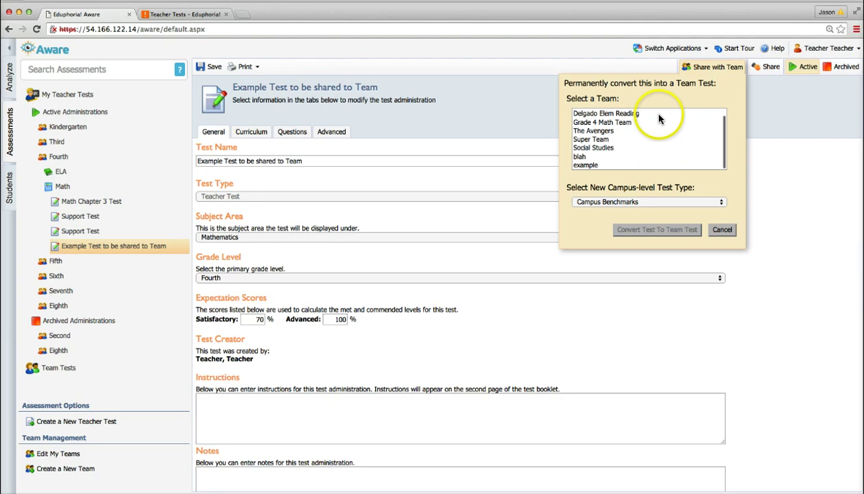
{"action": "left_click", "coordinate": [594, 166]}
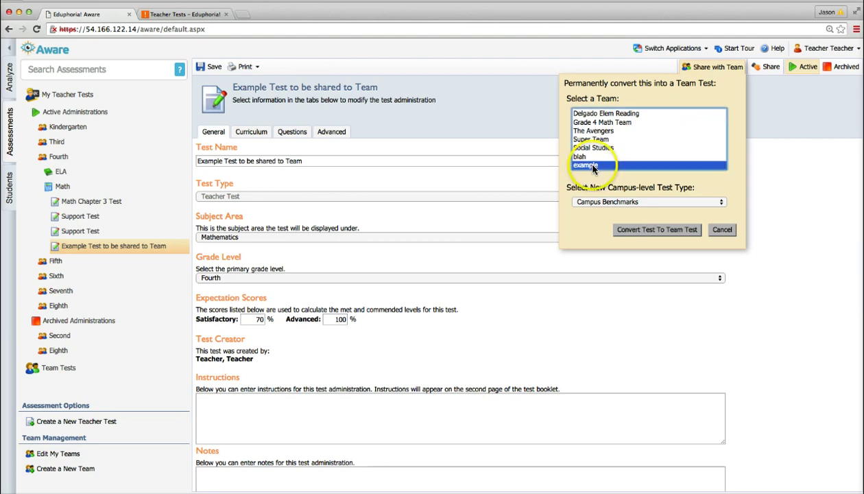
{"action": "left_click", "coordinate": [600, 167]}
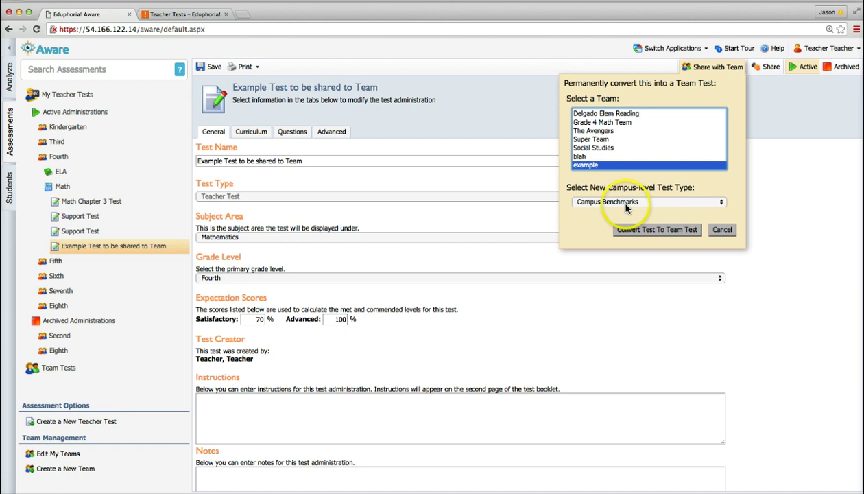
{"action": "left_click", "coordinate": [616, 201]}
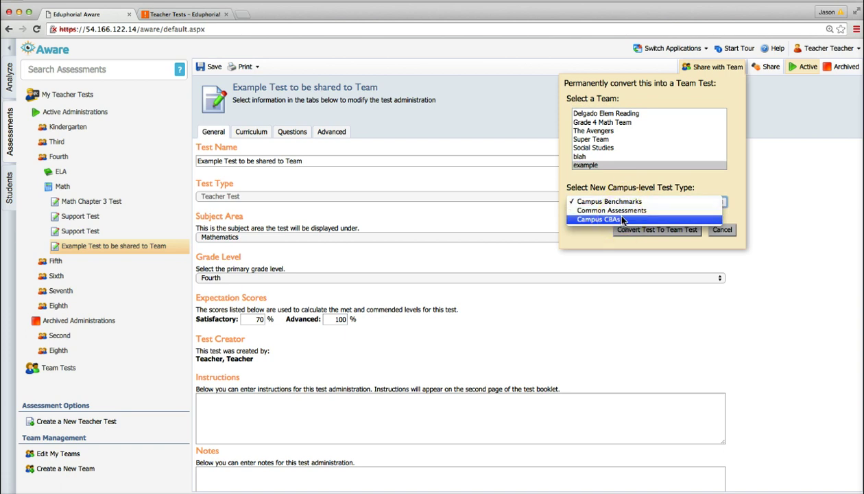
{"action": "left_click", "coordinate": [623, 221]}
{"action": "left_click", "coordinate": [655, 231]}
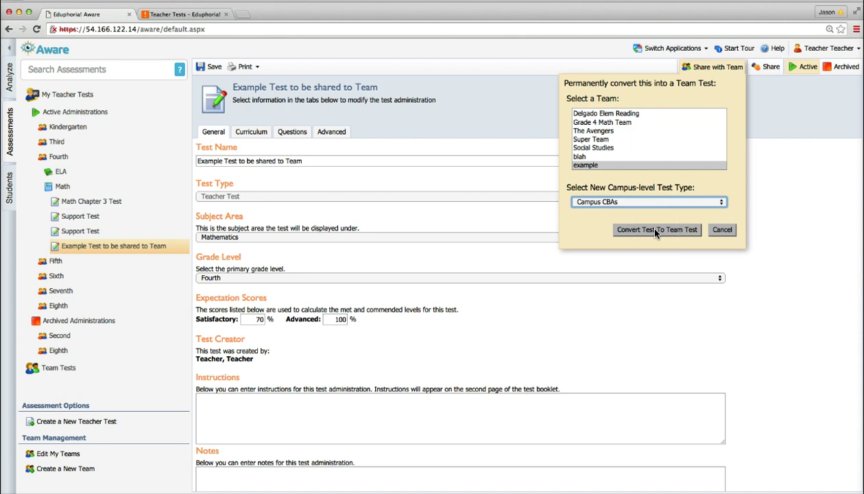
{"action": "left_click", "coordinate": [636, 200]}
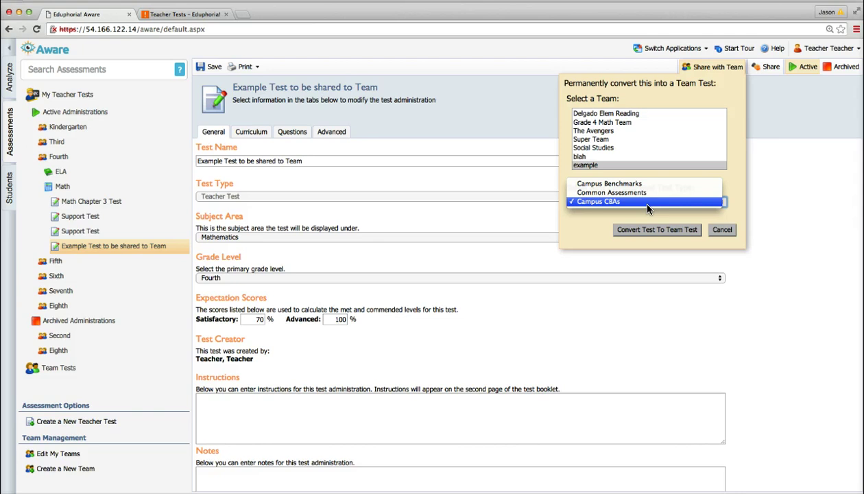
{"action": "left_click", "coordinate": [648, 206]}
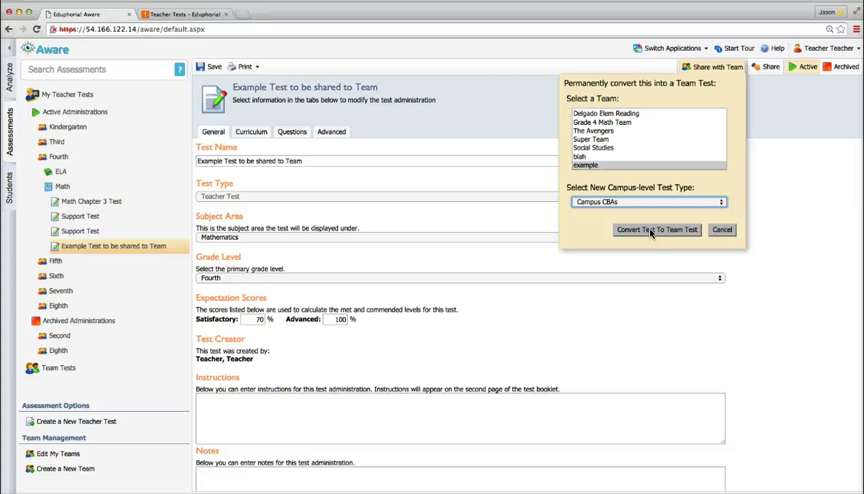
{"action": "left_click", "coordinate": [650, 230]}
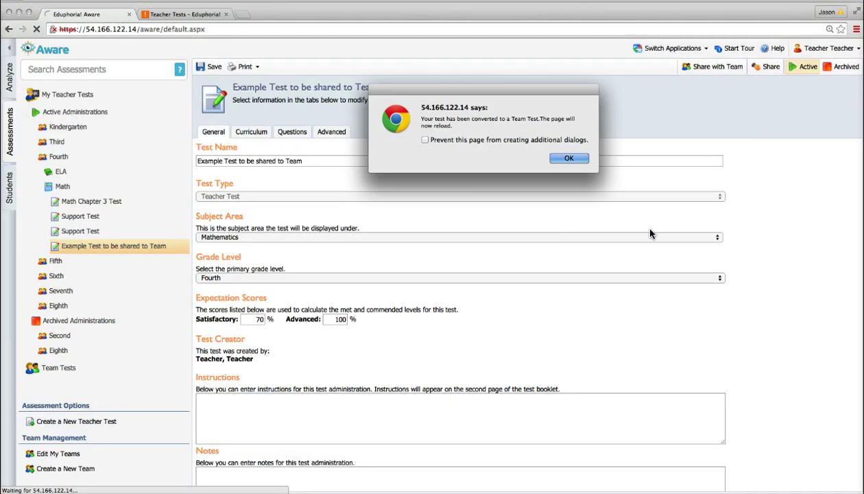
{"action": "left_click", "coordinate": [567, 159]}
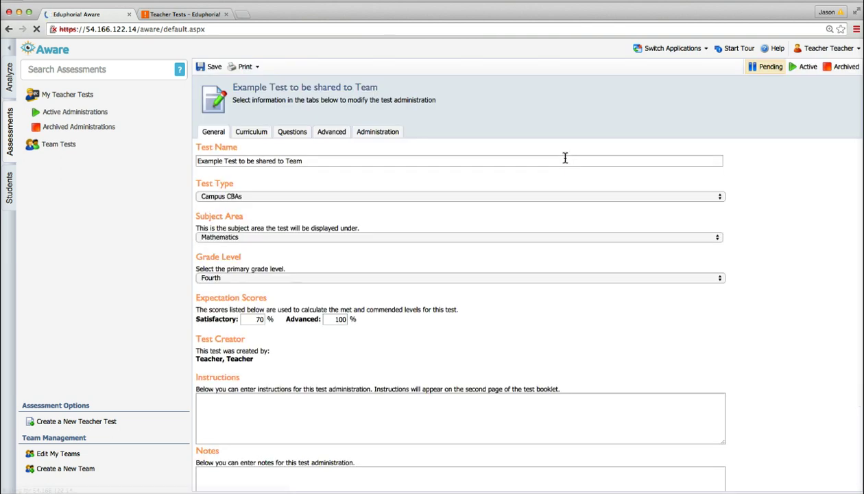
{"action": "left_click", "coordinate": [399, 210]}
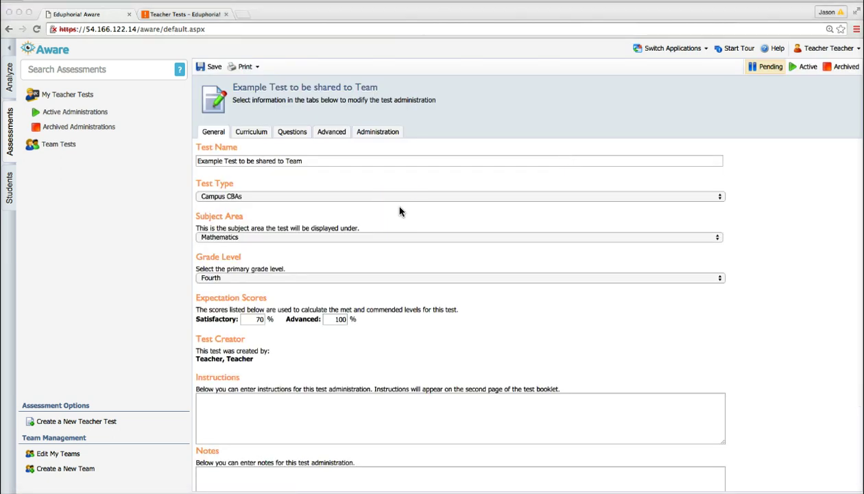
Step: Locate the converted test in Team Tests under the "example" team, Campus CBAs, Pending Administrations, Fourth, Math
{"action": "left_click", "coordinate": [62, 145]}
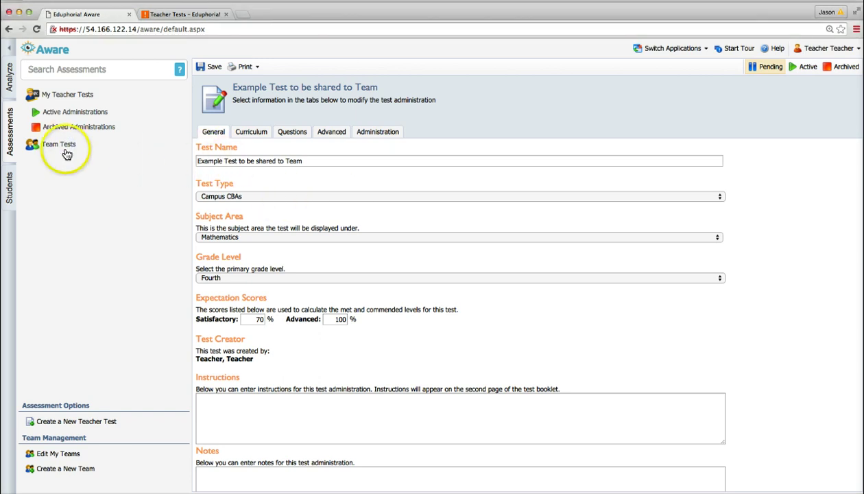
{"action": "left_click", "coordinate": [64, 149]}
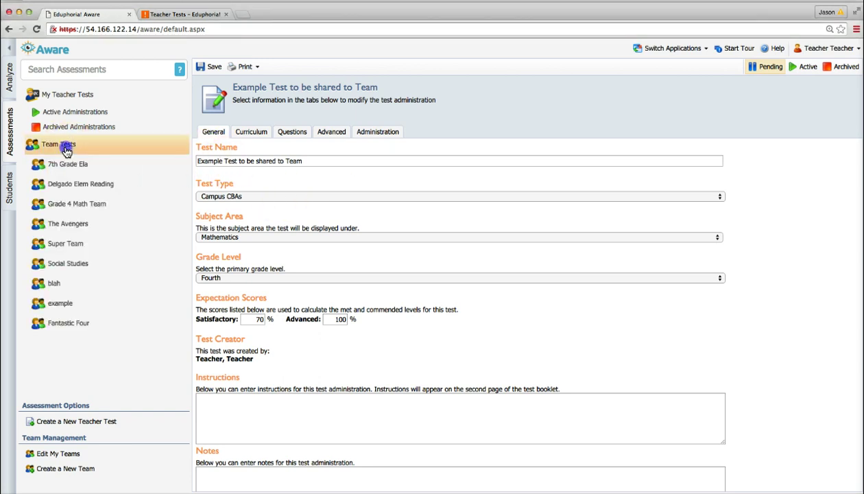
{"action": "left_click", "coordinate": [63, 303]}
{"action": "left_click", "coordinate": [72, 321]}
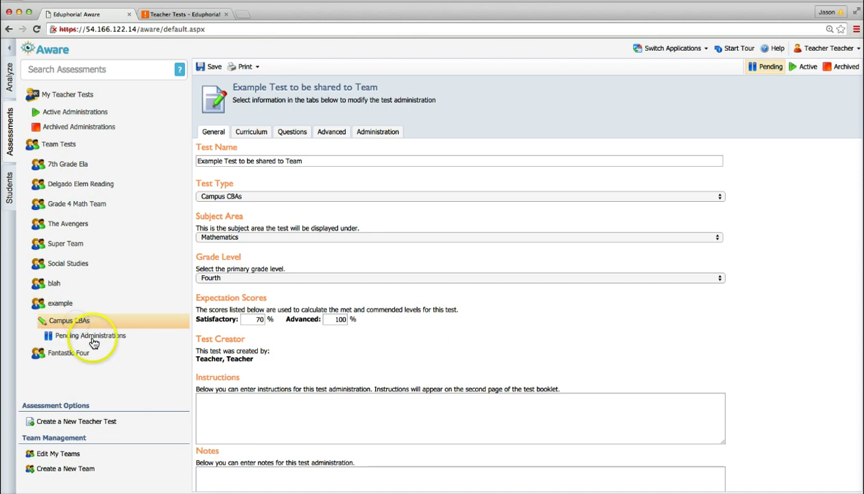
{"action": "left_click", "coordinate": [90, 336]}
{"action": "left_click", "coordinate": [86, 351]}
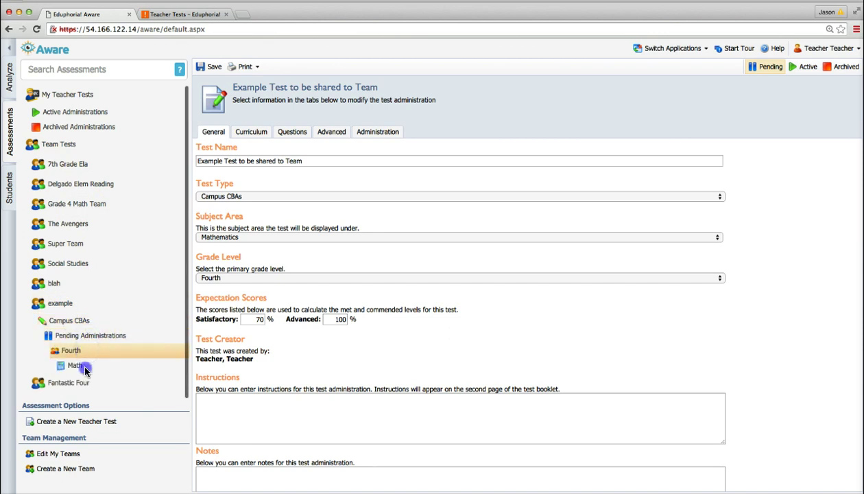
{"action": "left_click", "coordinate": [85, 366]}
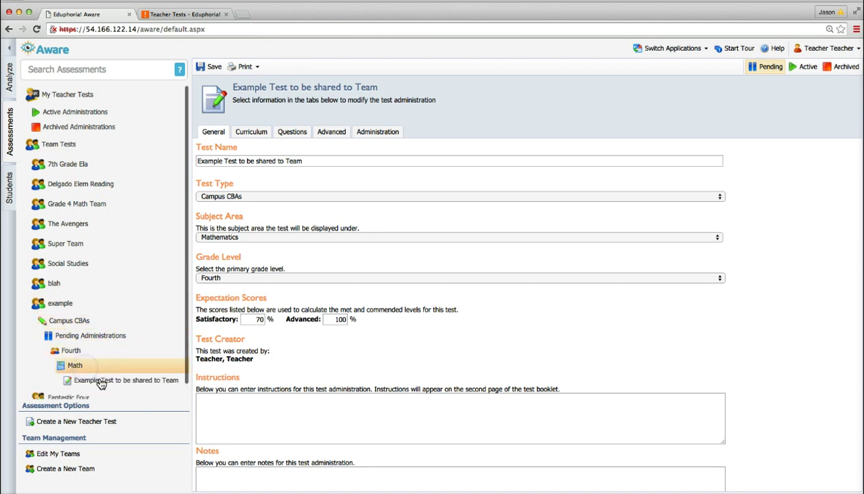
Step: Review the team test's administration dates and questions, and set the test's status to Active
{"action": "left_click", "coordinate": [376, 134]}
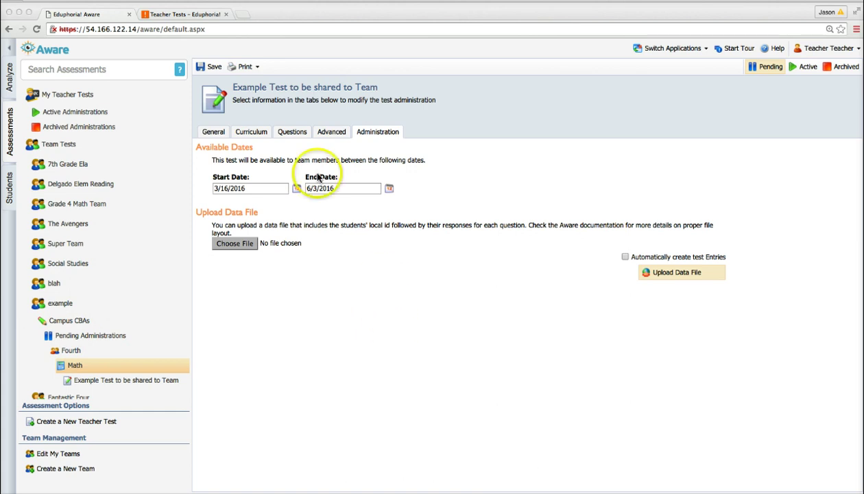
{"action": "left_click", "coordinate": [295, 137]}
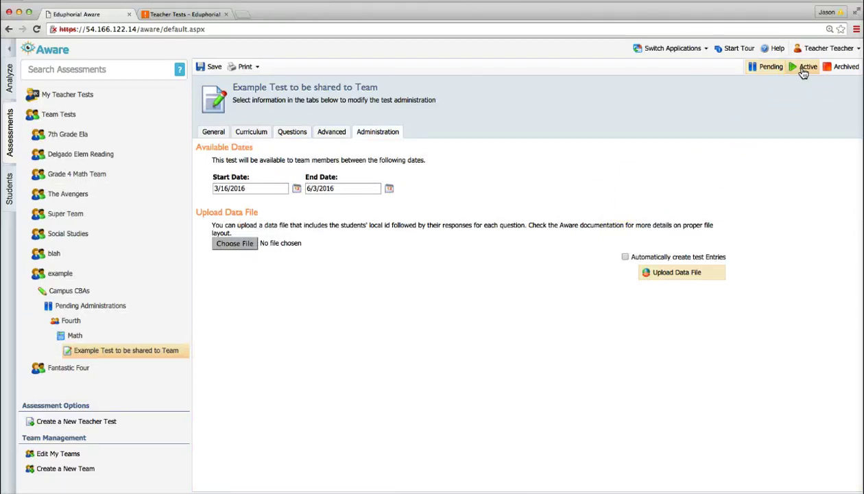
{"action": "left_click", "coordinate": [804, 72]}
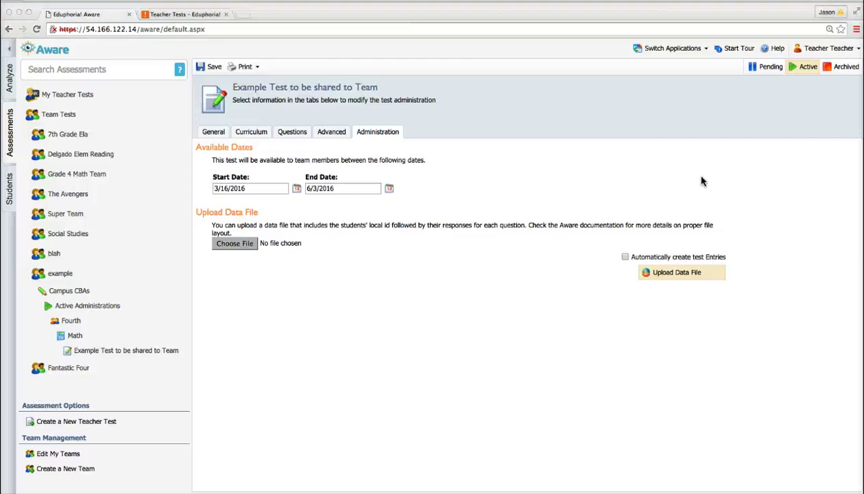
Step: Start archiving the active team test and read through the confirmation text about rescoring
{"action": "left_click", "coordinate": [843, 70]}
{"action": "left_click", "coordinate": [845, 70]}
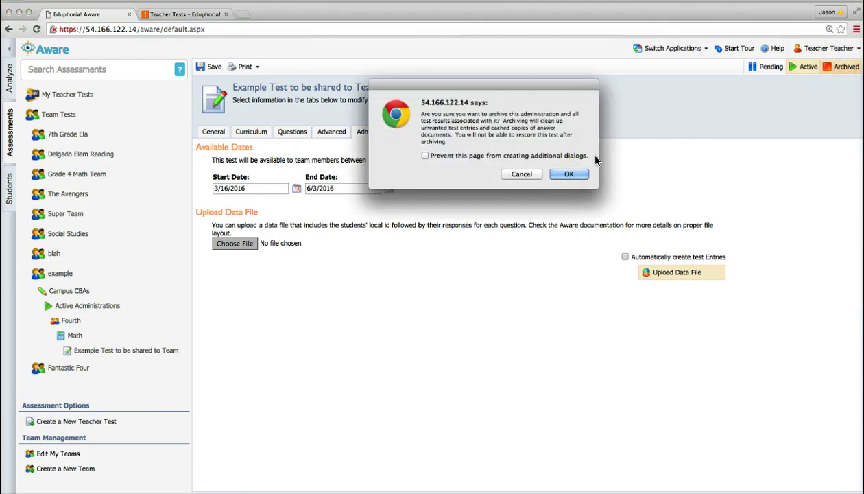
{"action": "left_click_drag", "start_coordinate": [422, 128], "coordinate": [574, 143]}
{"action": "left_click", "coordinate": [466, 144]}
{"action": "left_click", "coordinate": [551, 144]}
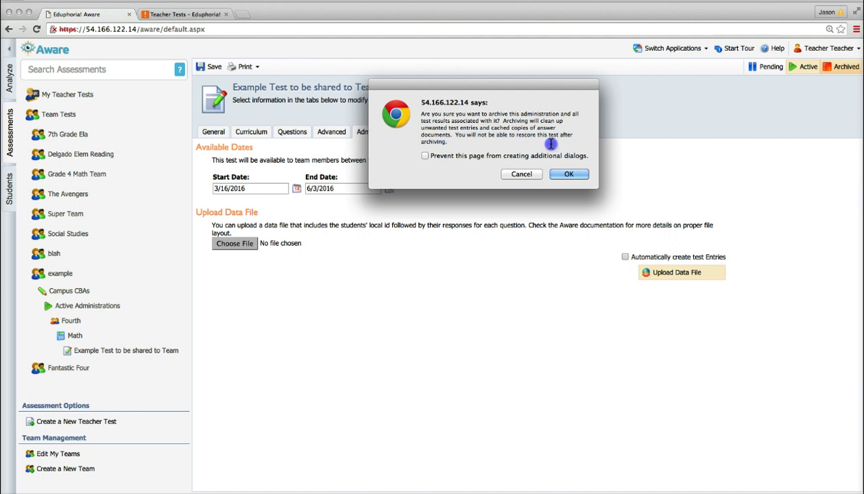